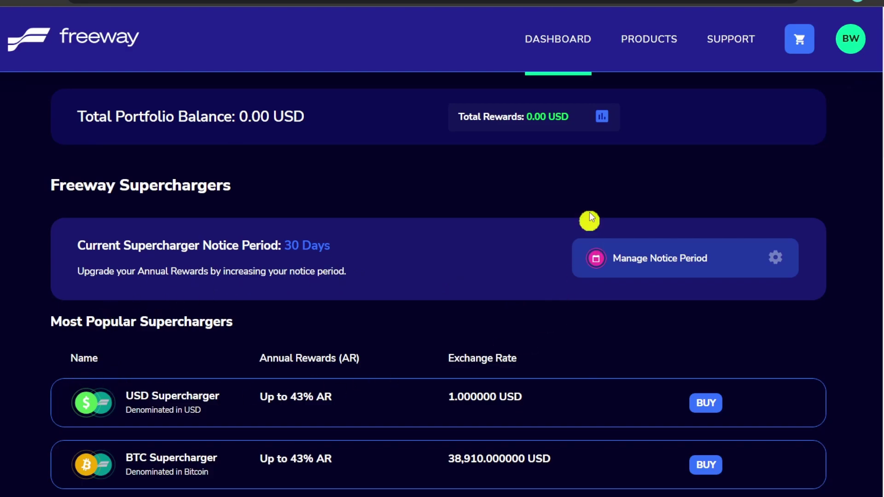
Add a 1000 USD Supercharger purchase to the order list and view the buy order.
scroll(204, 393, "down", 4)
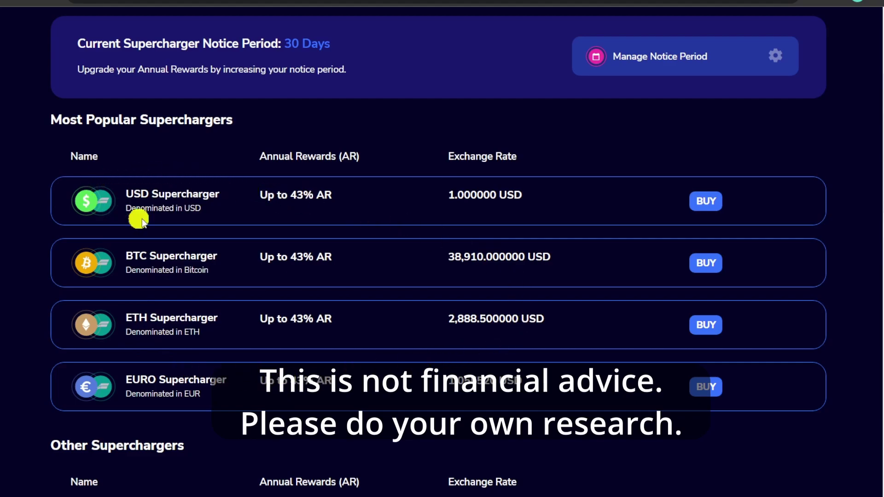
left_click(706, 201)
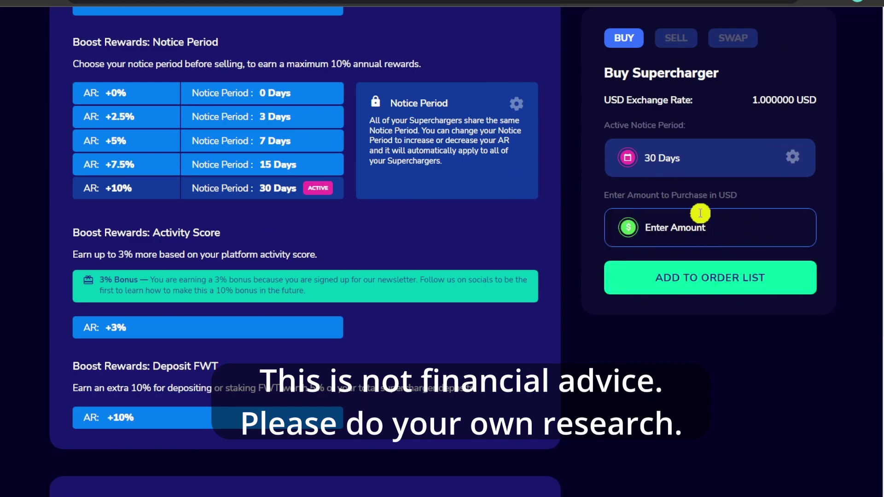
scroll(701, 214, "up", 2)
type("1000")
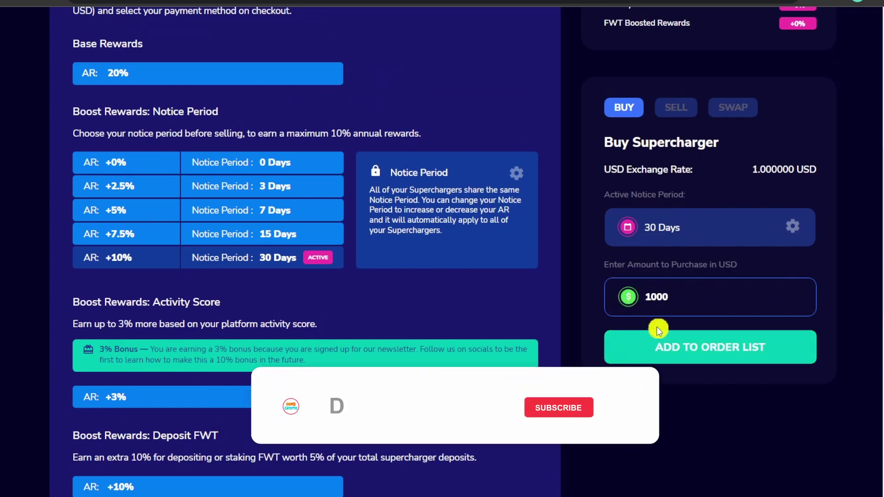
key("Return")
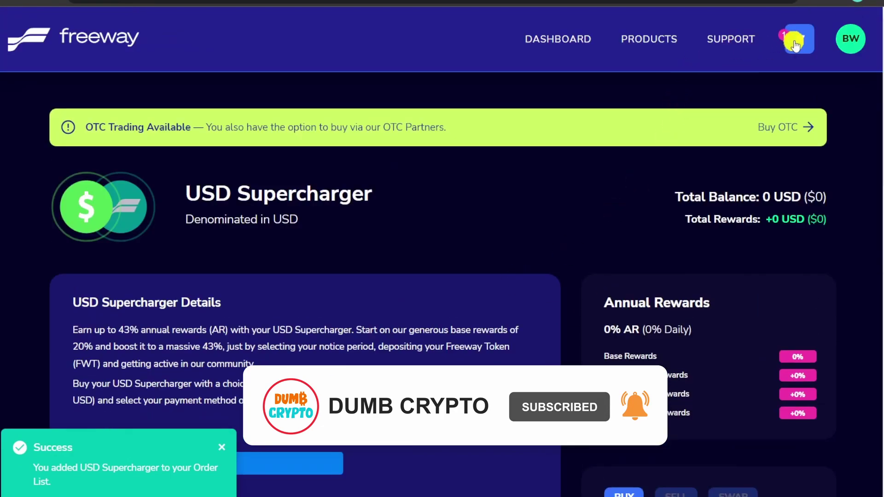
left_click(795, 45)
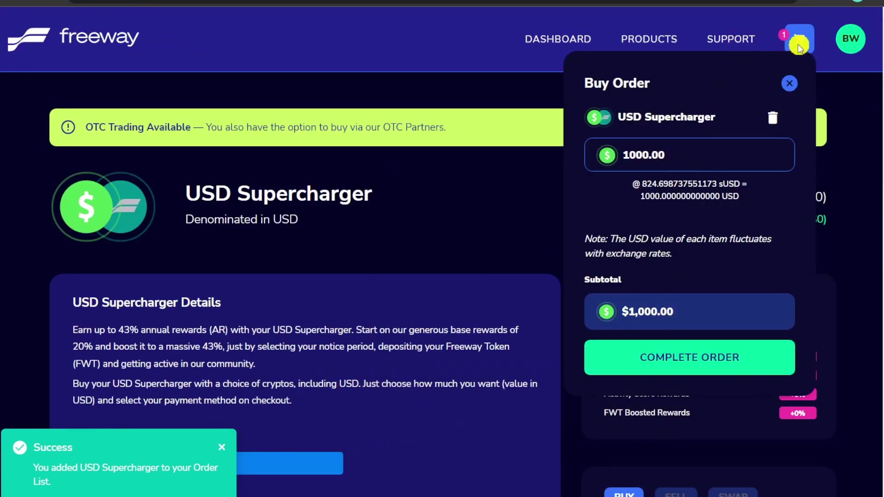
Proceed to checkout for the $1,000.00 order and review the payment options and BNB fee note.
left_click(672, 363)
scroll(328, 342, "down", 3)
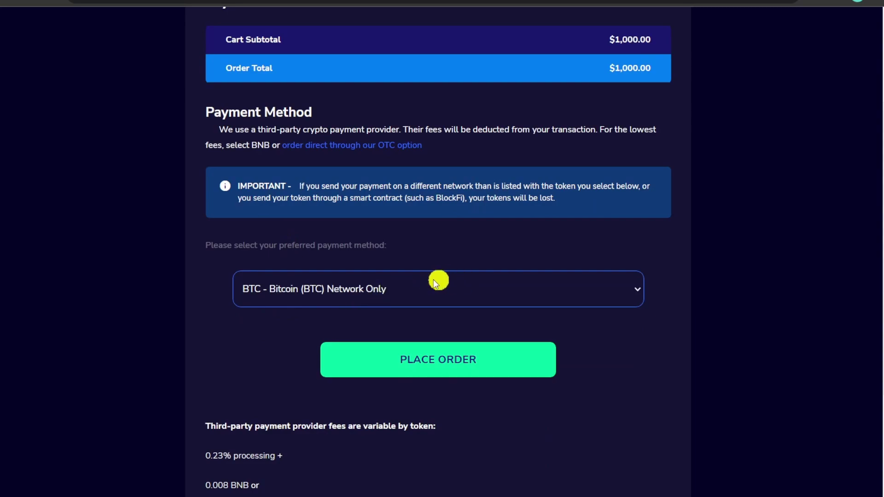
left_click(362, 290)
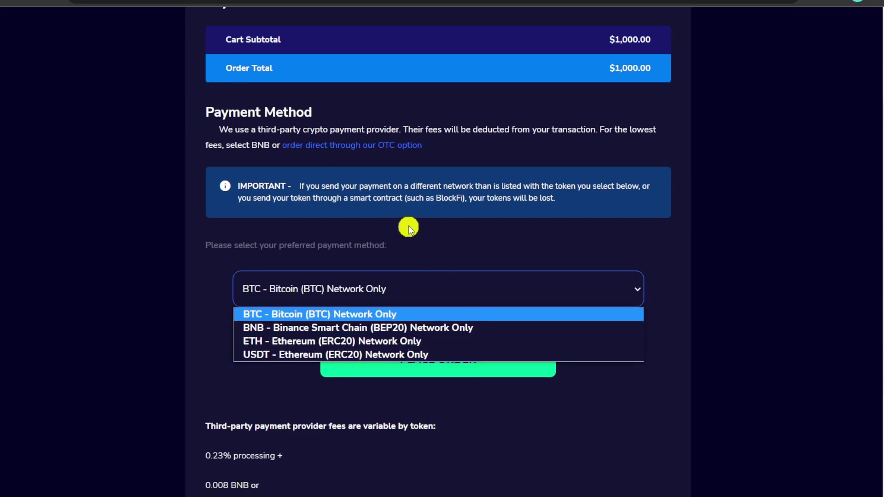
left_click(568, 133)
left_click_drag(621, 130, 631, 144)
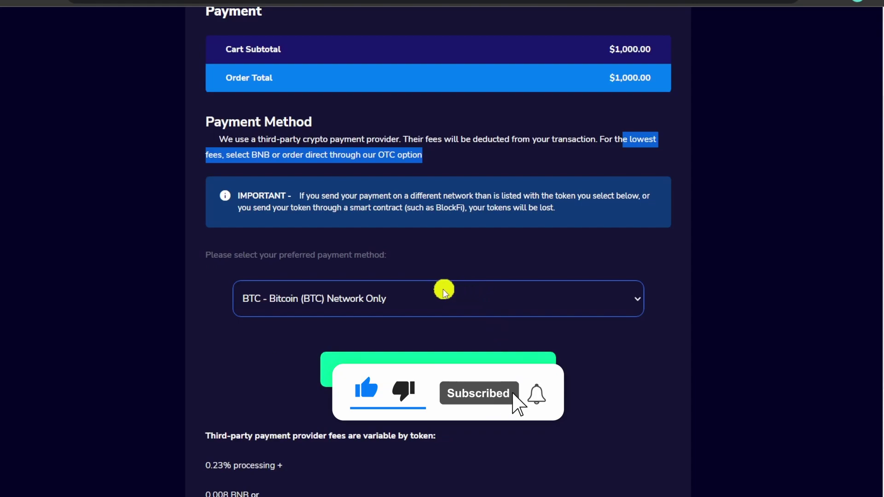
Choose BNB - Binance Smart Chain (BEP20) as the payment method and check its 0.008 BNB fee.
left_click(408, 307)
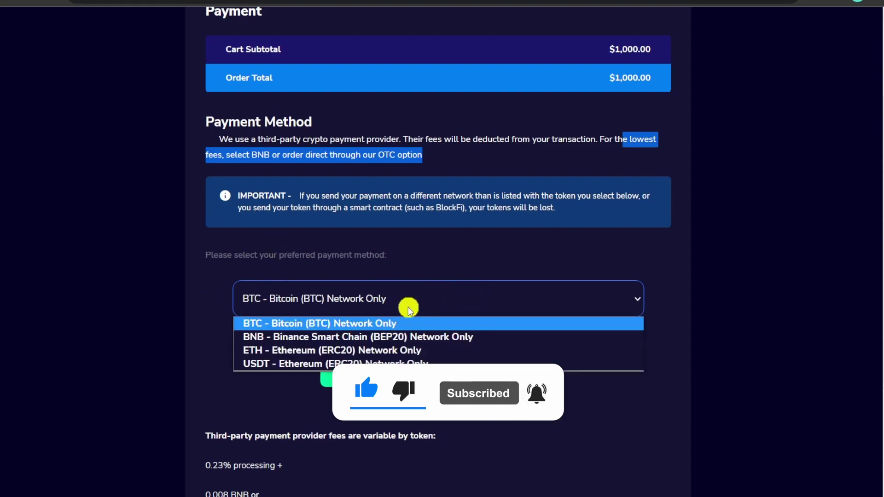
left_click(358, 341)
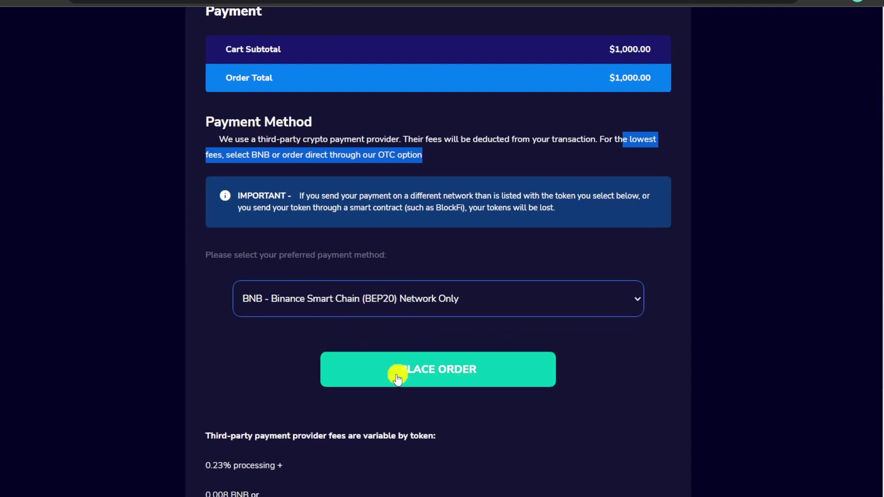
scroll(395, 378, "down", 1)
scroll(244, 398, "down", 1)
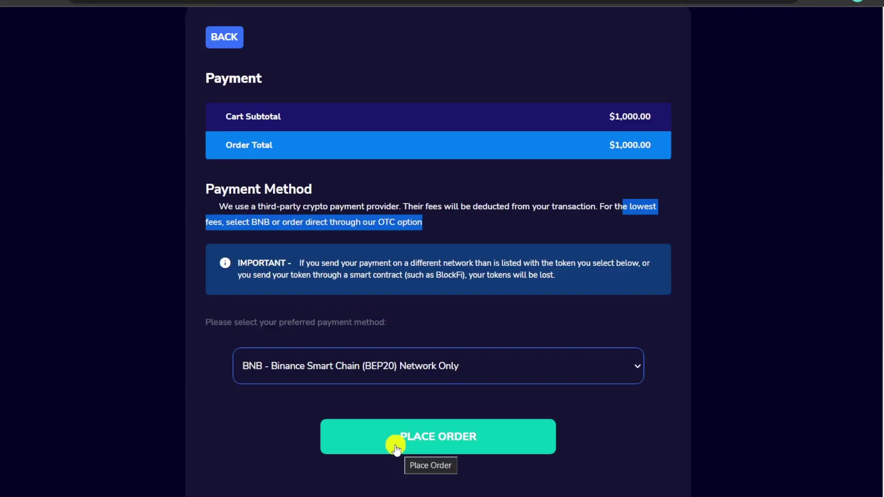
Place the $1,000 order, review the payment notes, and copy the BNB payment address.
left_click(395, 447)
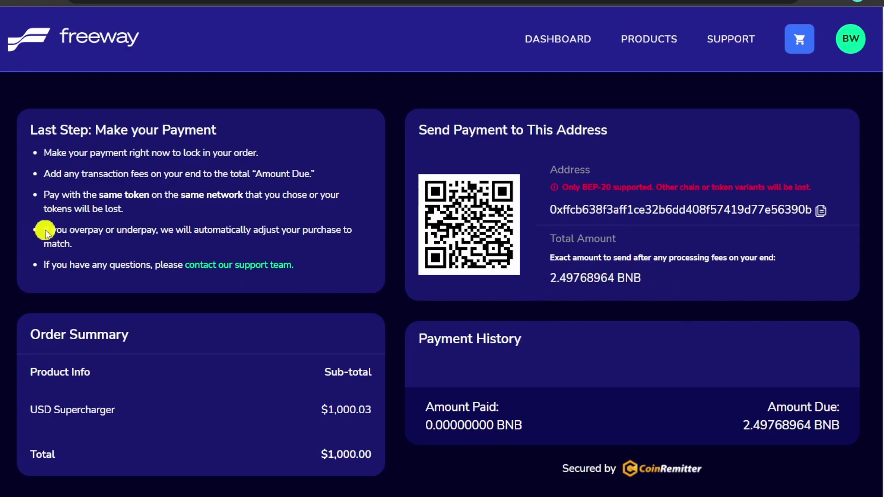
mouse_move(44, 232)
left_mouse_down()
mouse_move(93, 231)
mouse_move(105, 246)
left_mouse_up()
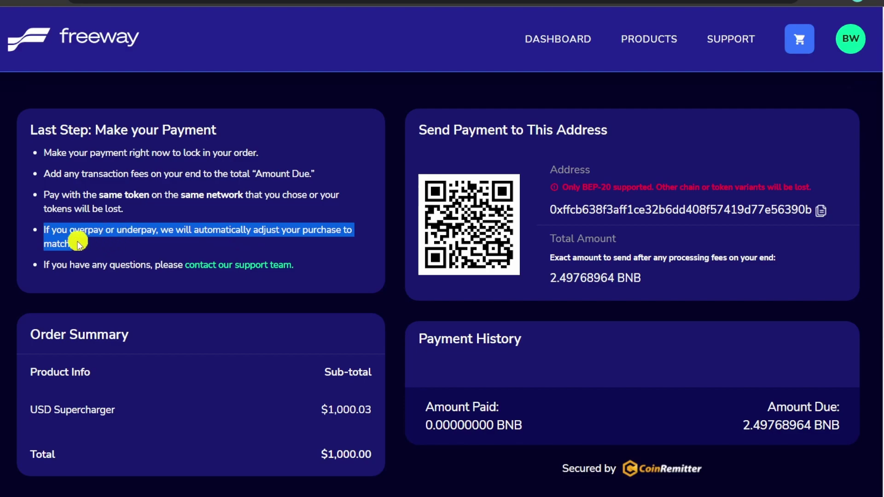
left_click_drag(71, 196, 139, 198)
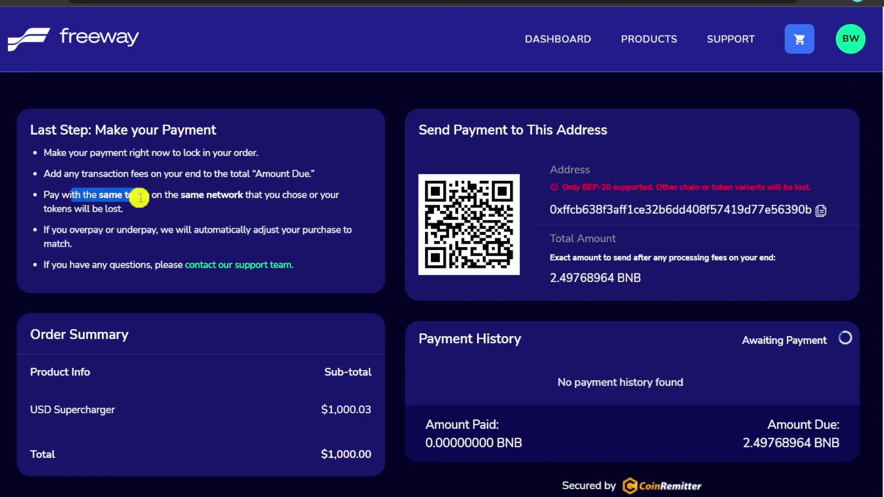
left_click(251, 208)
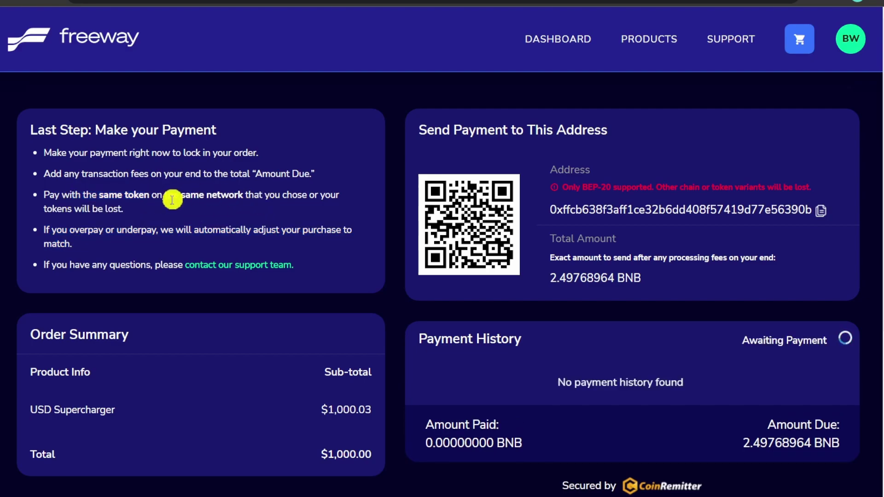
left_click(820, 211)
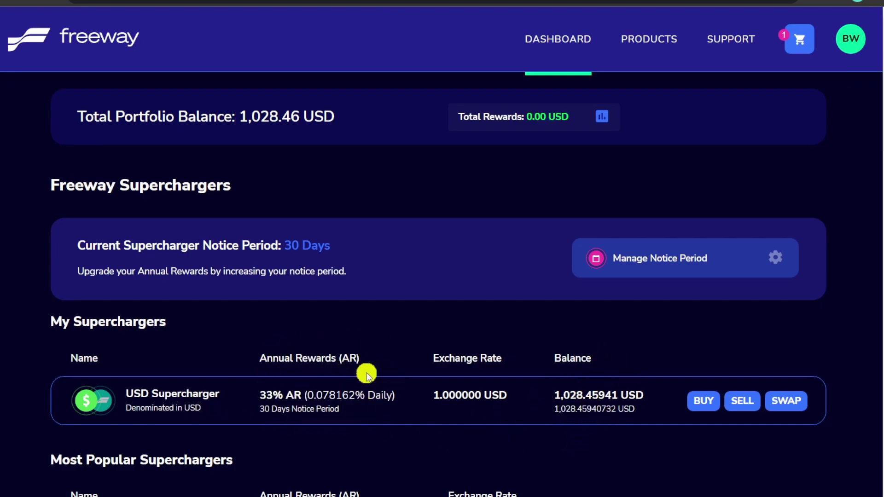
scroll(338, 380, "down", 4)
scroll(322, 332, "down", 5)
scroll(364, 331, "down", 10)
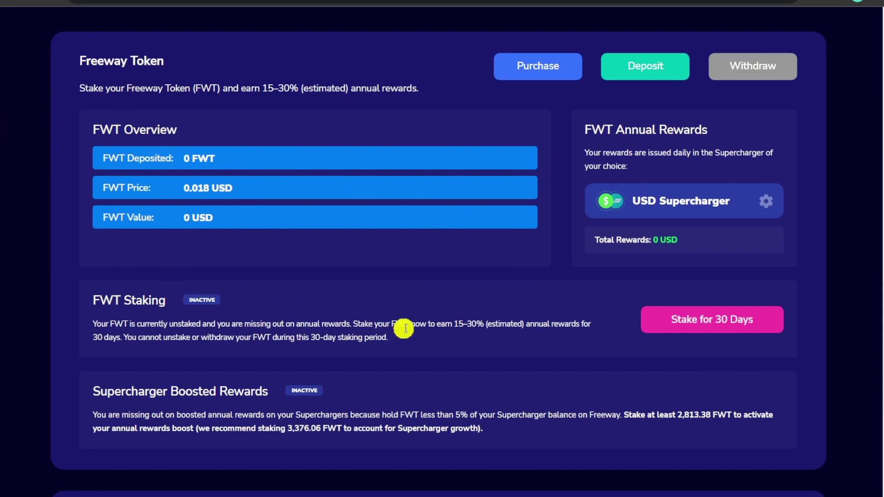
Scroll back up the dashboard to reach the Manage Notice Period option.
scroll(422, 327, "up", 3)
scroll(455, 332, "up", 3)
scroll(391, 295, "up", 10)
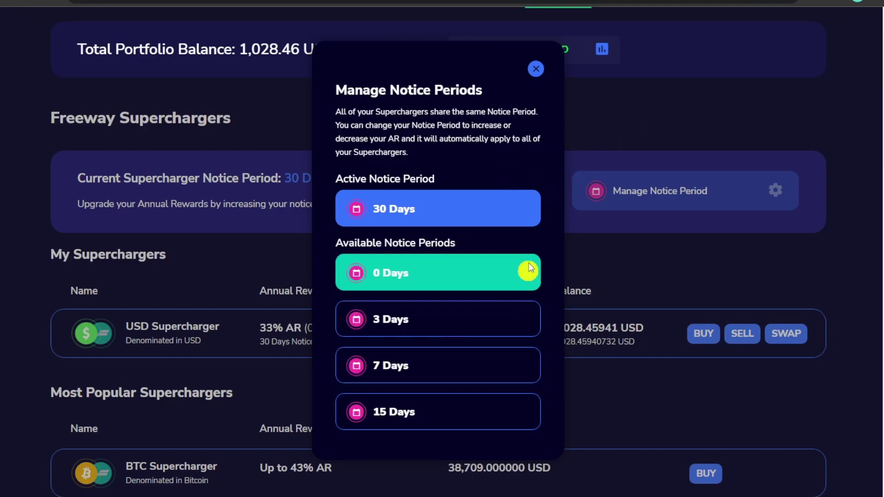
Dismiss the Manage Notice Periods dialog, leaving the 30-day notice period unchanged.
left_click(429, 330)
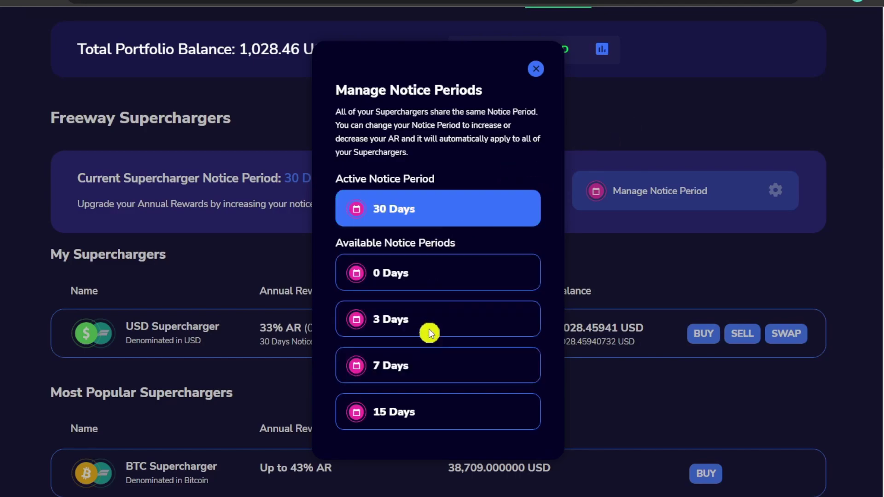
left_click(611, 144)
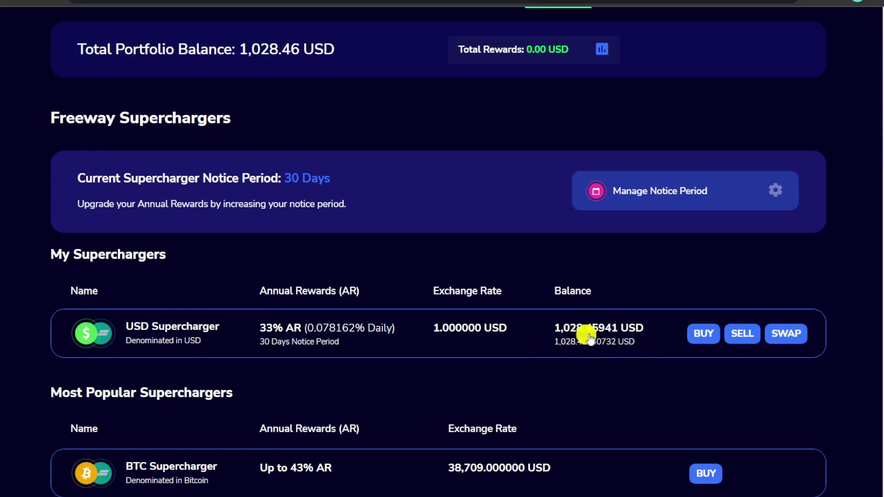
scroll(519, 403, "down", 3)
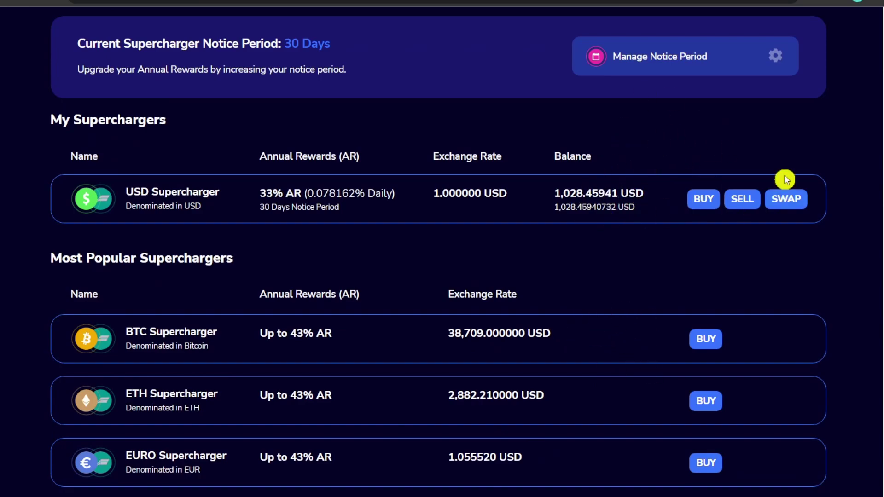
scroll(569, 178, "down", 3)
scroll(129, 198, "up", 7)
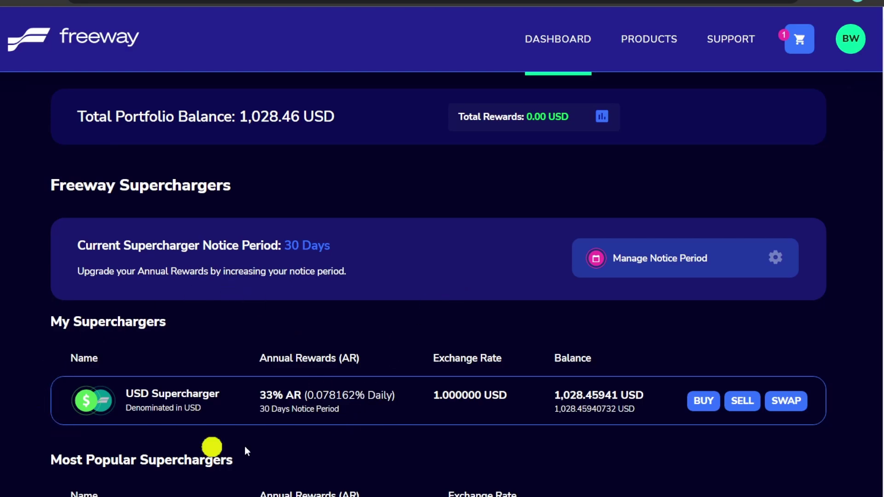
scroll(344, 378, "down", 5)
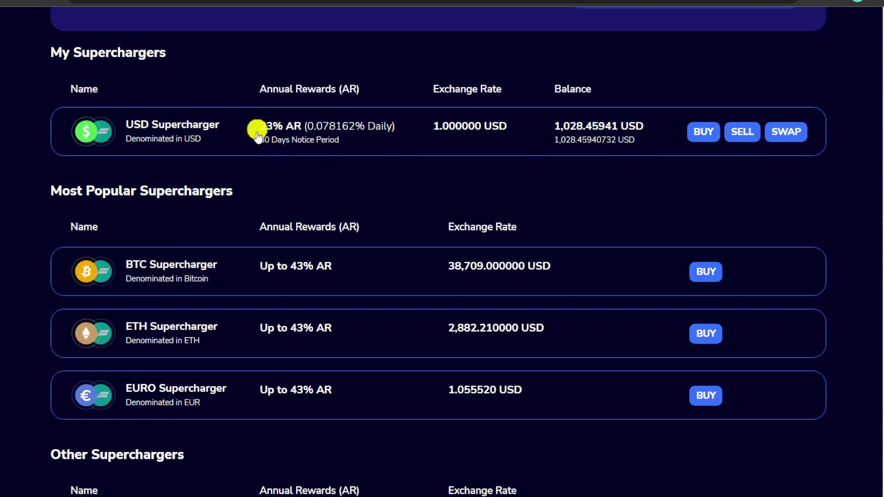
scroll(299, 152, "up", 1)
scroll(350, 221, "up", 2)
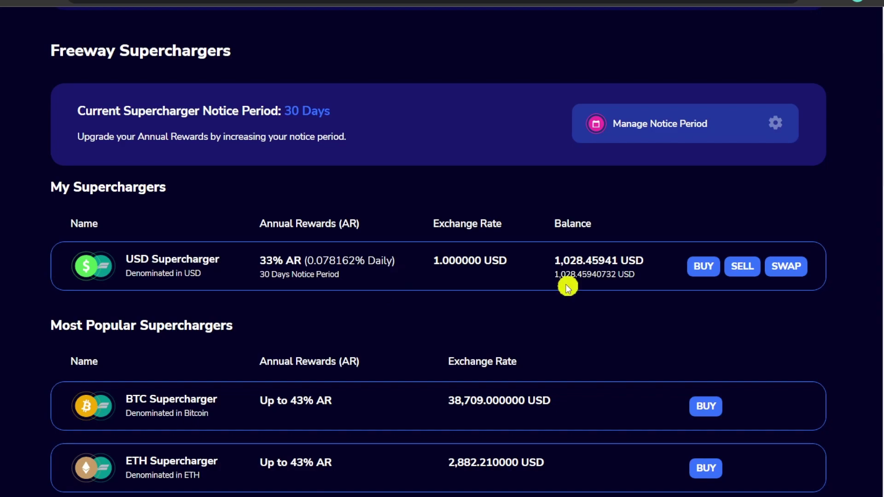
scroll(559, 302, "up", 3)
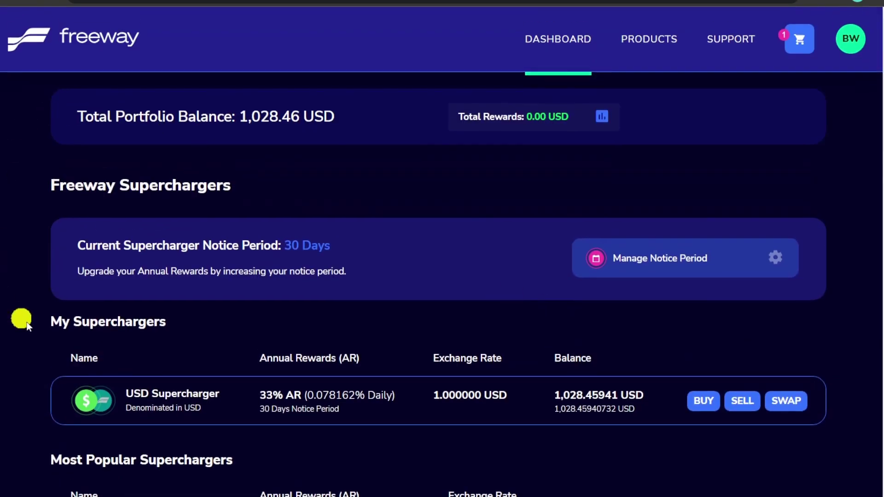